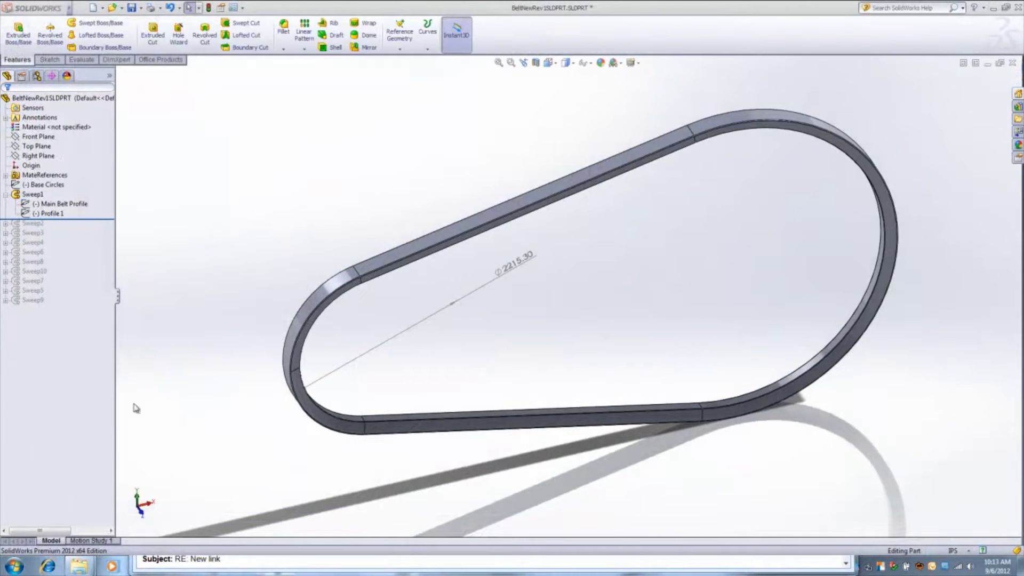
Roll the belt part's feature tree forward to include all of its sweep features
drag(85, 218, 80, 314)
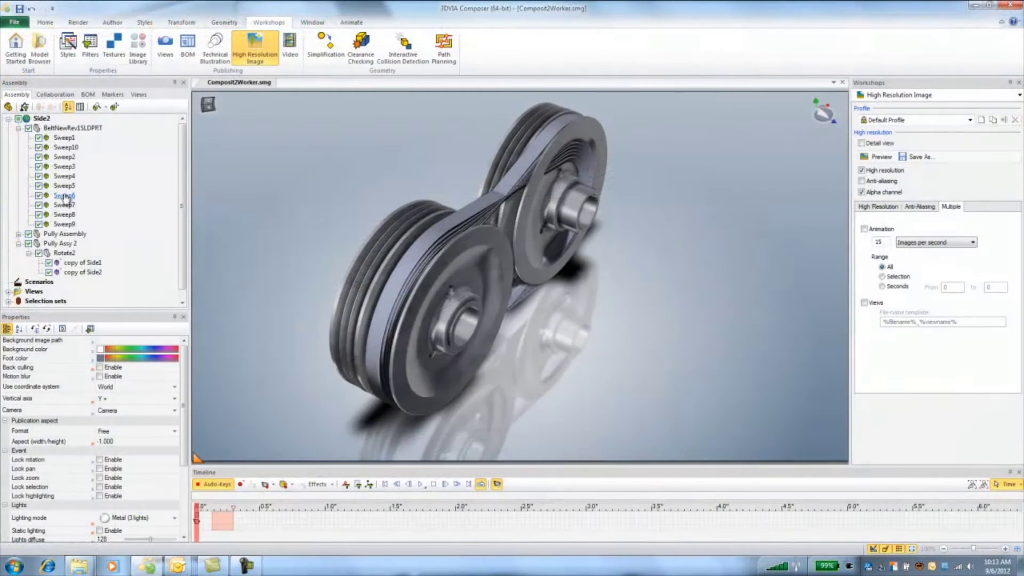
Switch to 3DVIA Composer and set the opacity of the whole BeltNewRev1SLDPRT group to 0
click(73, 128)
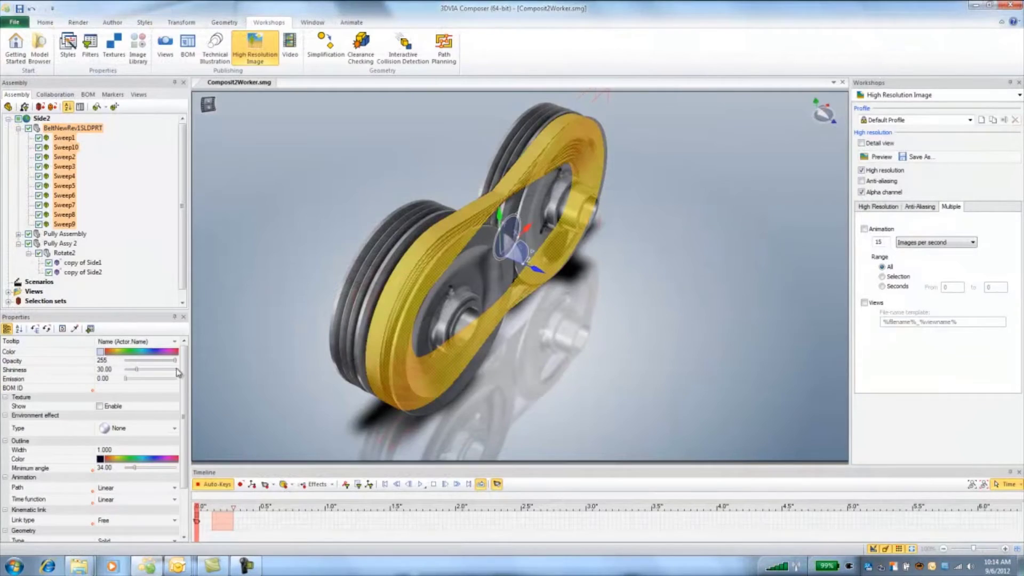
drag(174, 360, 125, 361)
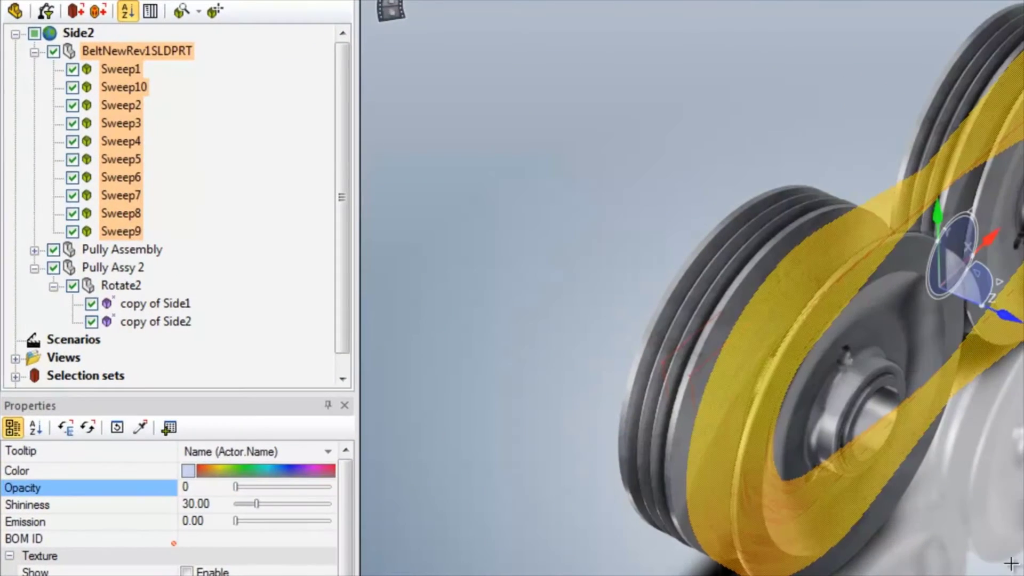
key(Escape)
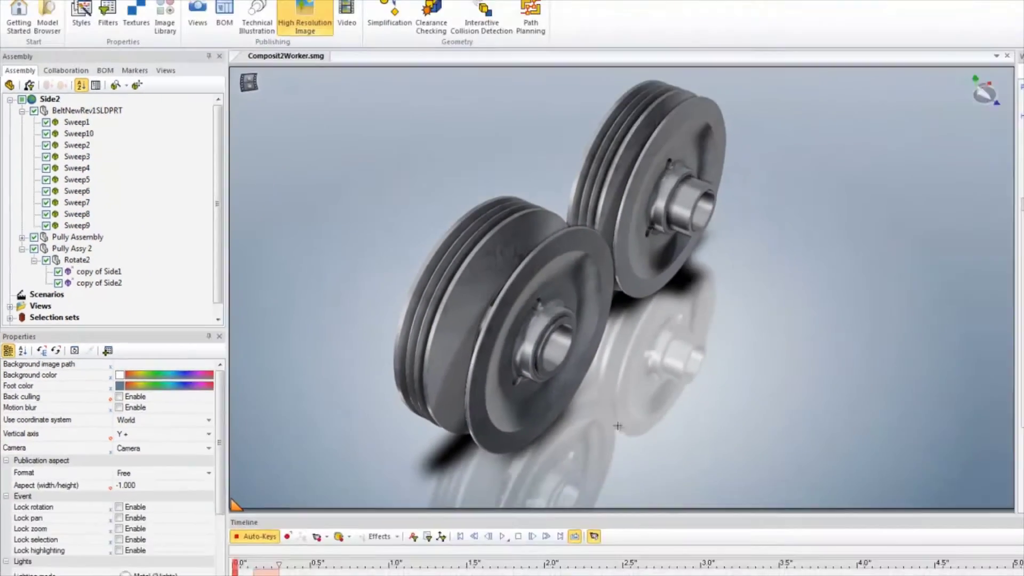
Set Sweep1's opacity to 255 at the start of the animation and add a Fade Out for it at 0.5 s
click(118, 70)
drag(125, 369, 377, 384)
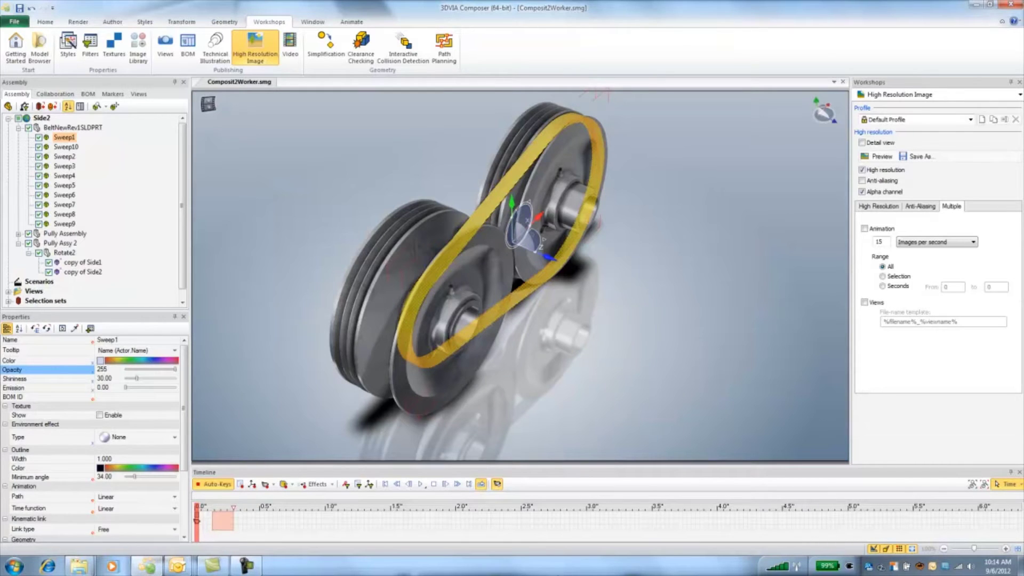
click(261, 508)
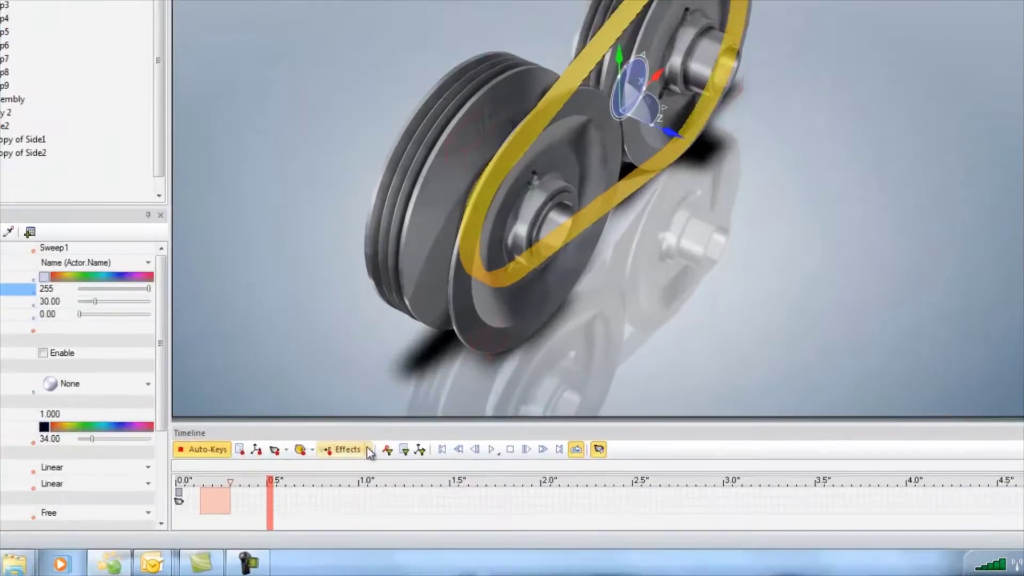
click(331, 485)
click(332, 513)
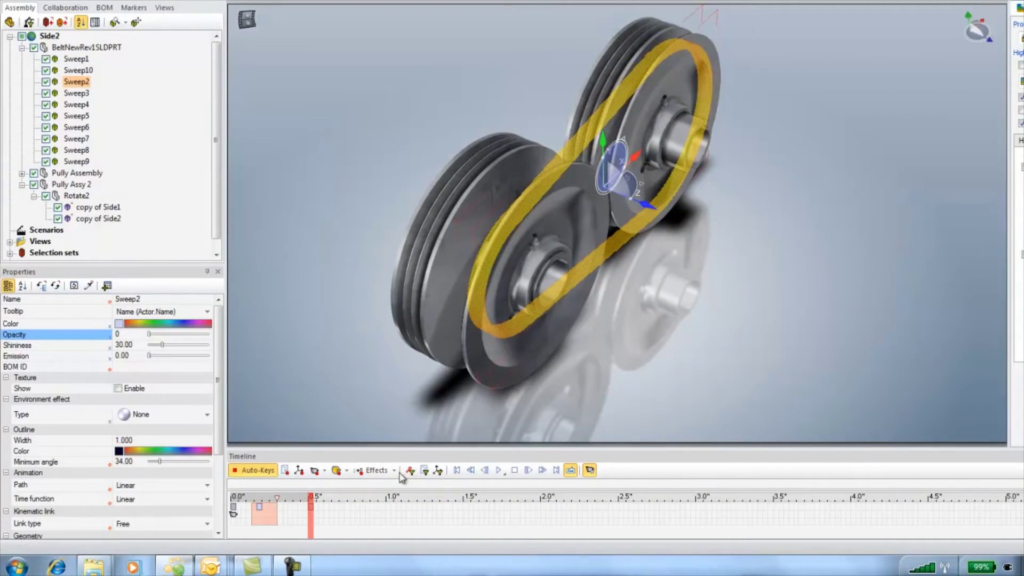
Apply a Fade In to Sweep2 at 0.5 s and a Fade Out at 1.0 s
click(394, 470)
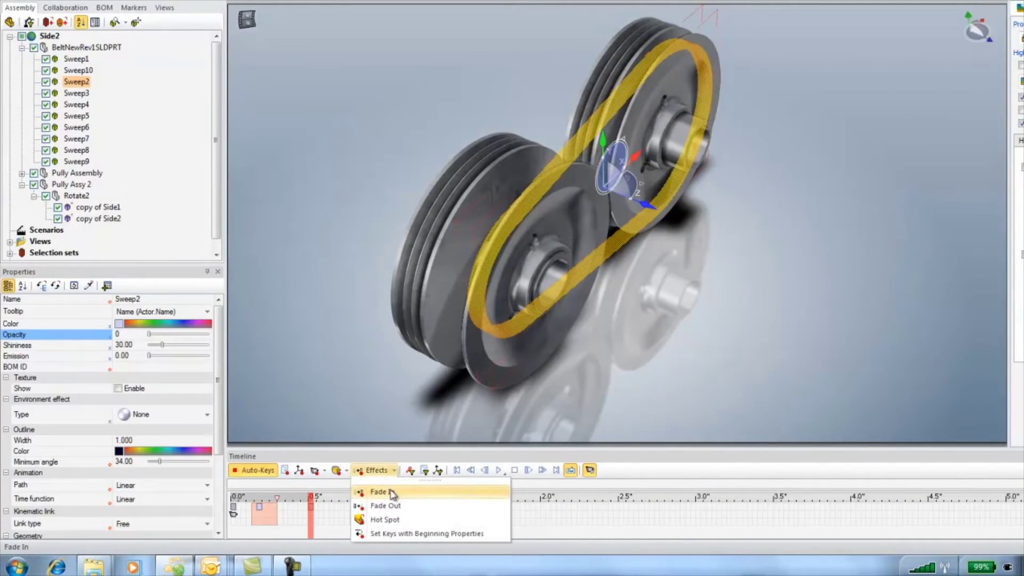
click(393, 490)
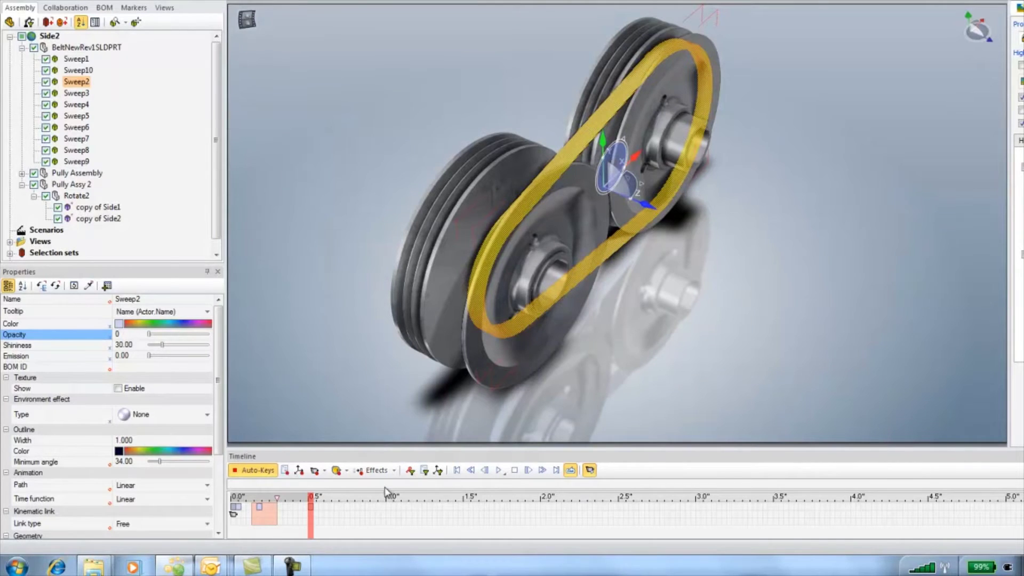
click(389, 489)
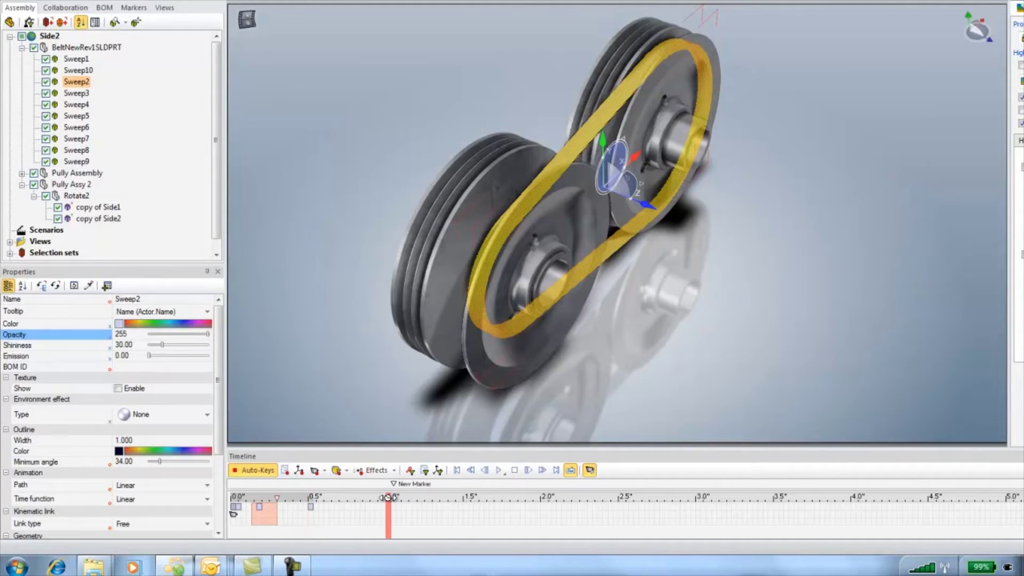
click(395, 470)
click(394, 503)
Apply a Fade In to Sweep3 at 1.0 s and continue the fades for the remaining sweeps at half-second intervals up to 4.5 s
key(Down)
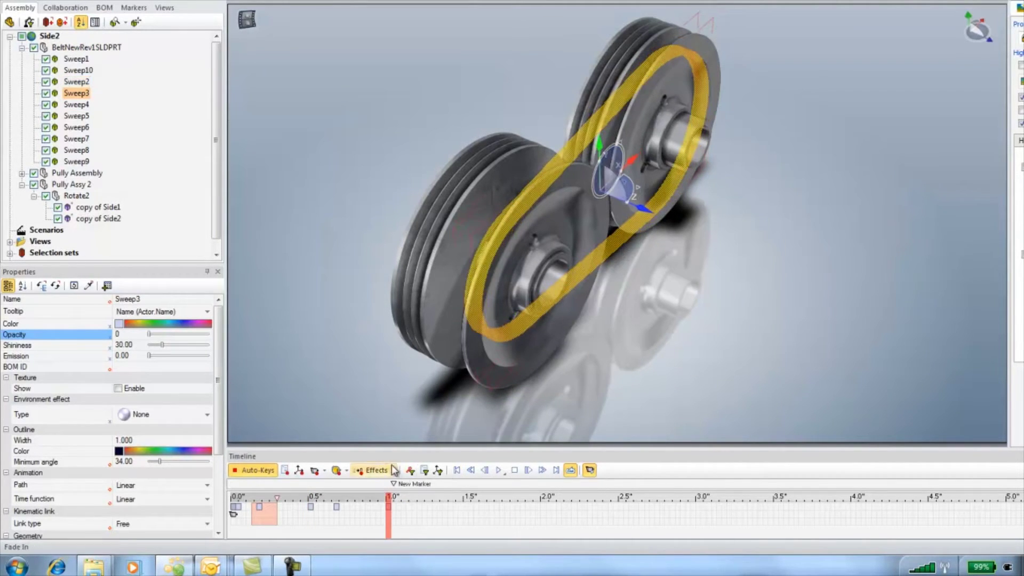
click(395, 471)
click(389, 488)
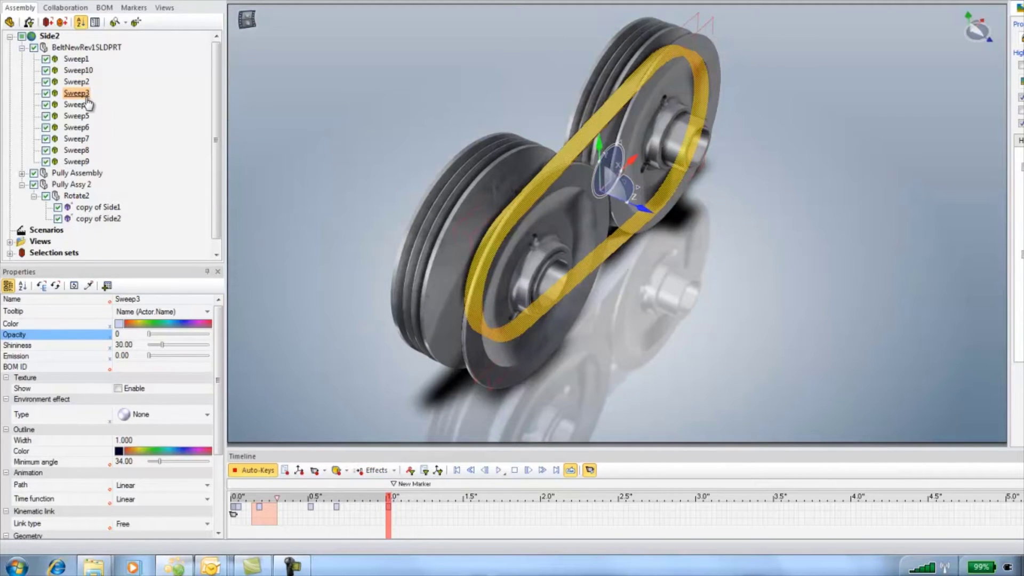
click(394, 470)
click(390, 488)
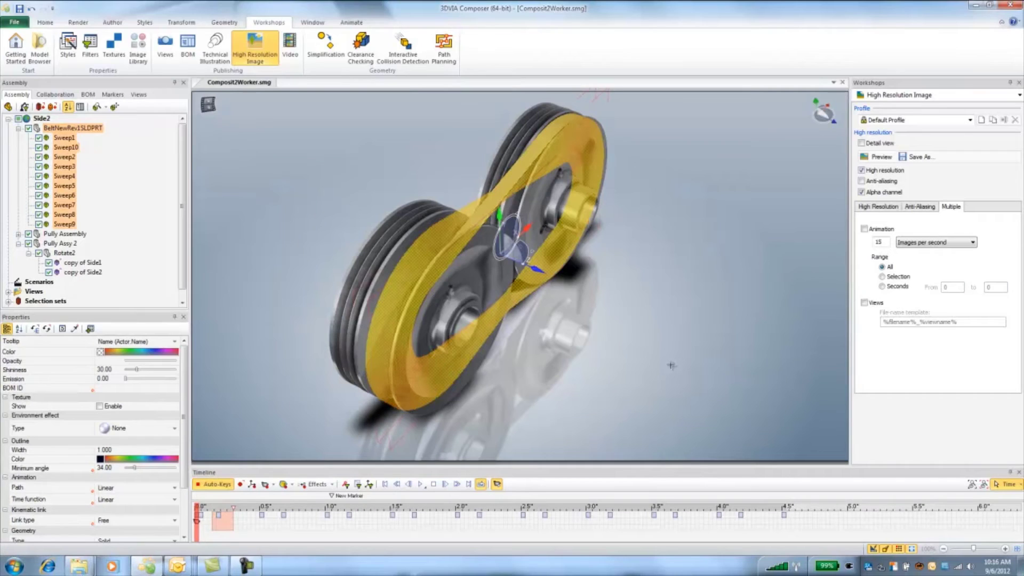
Enable the texture on all the belt sweeps and map the image Belt Texture.jpg onto them
click(814, 99)
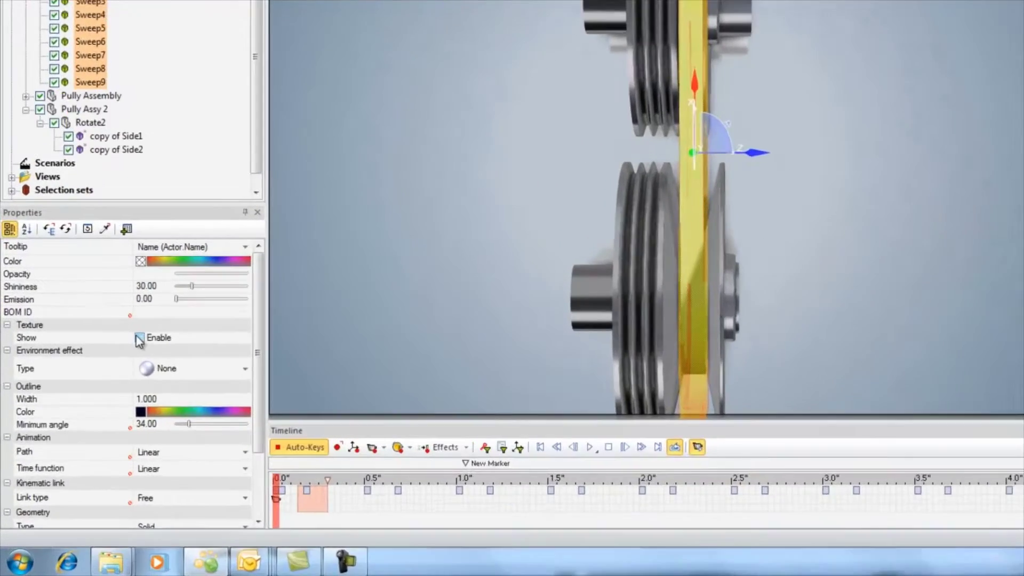
click(100, 407)
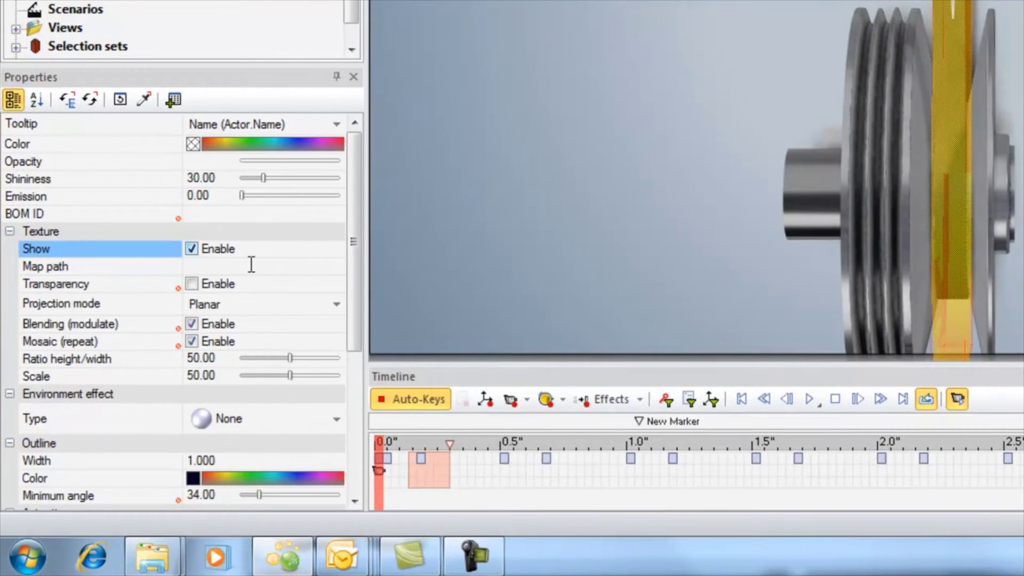
click(340, 270)
click(338, 270)
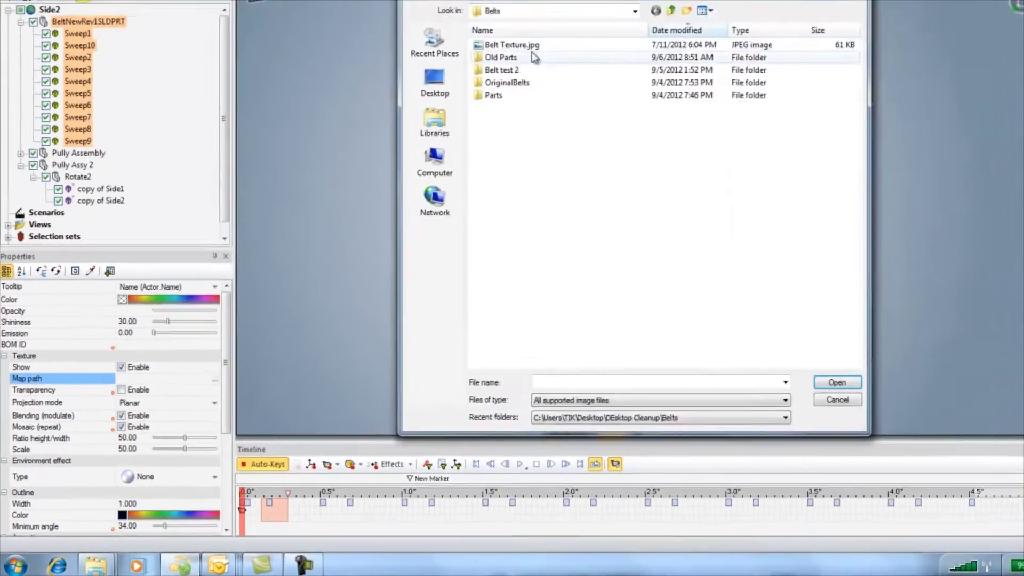
click(476, 81)
click(780, 395)
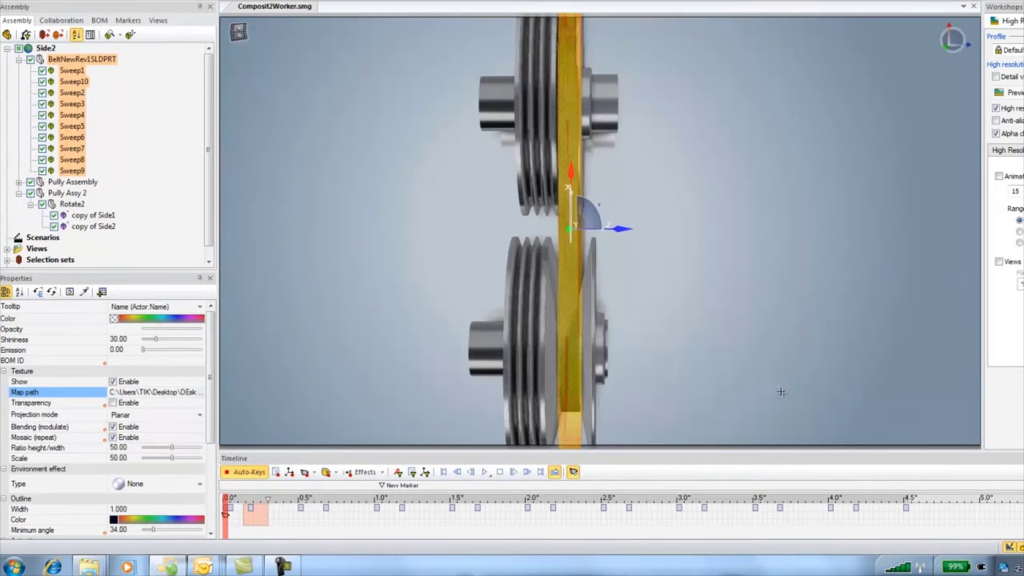
click(765, 334)
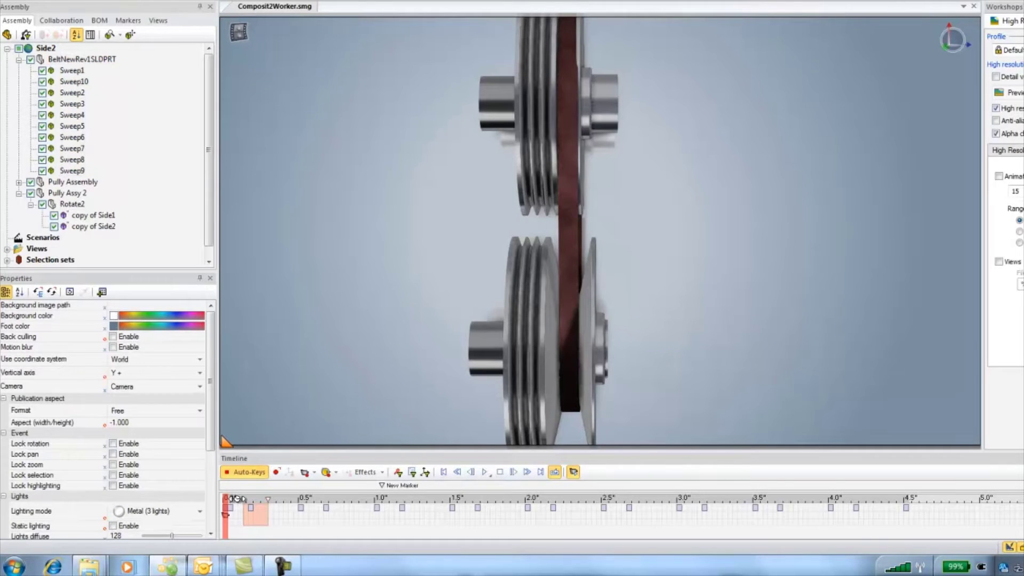
Compress all the animation keys between 0 and 4.5 s so that the sequence ends at about 2.0 s
mouse_move(237, 499)
mouse_down()
mouse_move(240, 489)
mouse_move(999, 489)
mouse_move(226, 487)
mouse_up()
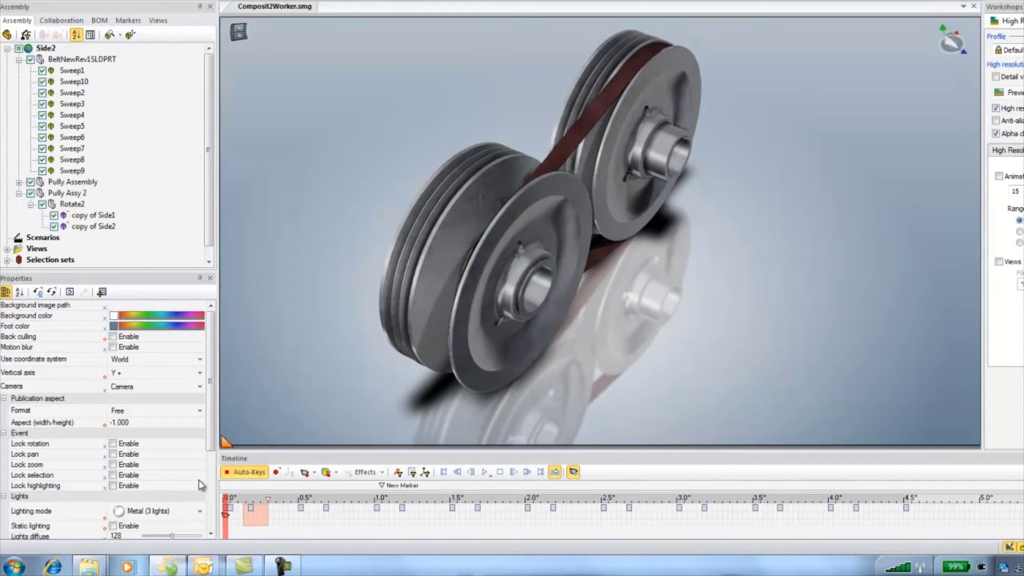
drag(933, 515, 225, 515)
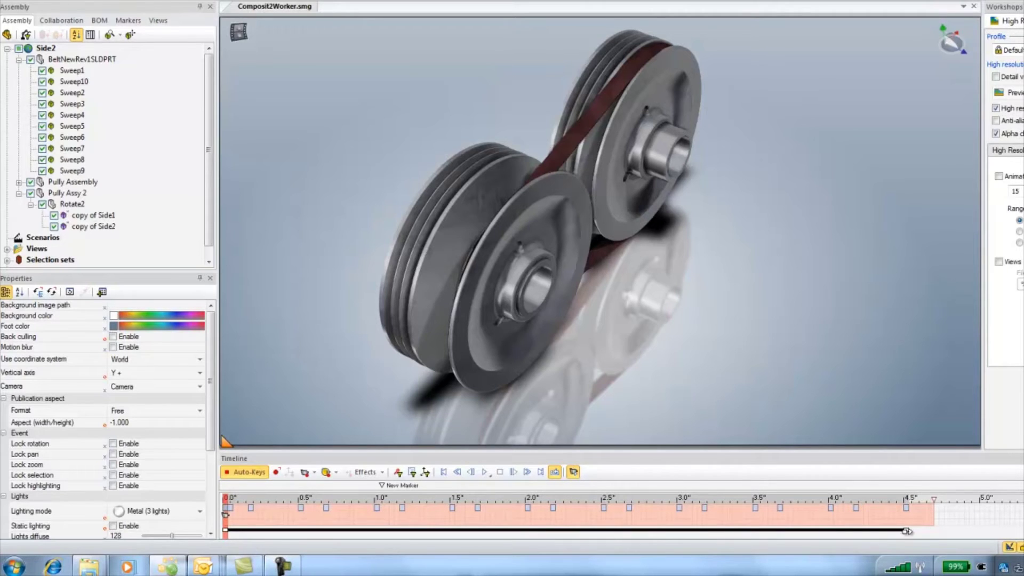
drag(907, 529, 522, 525)
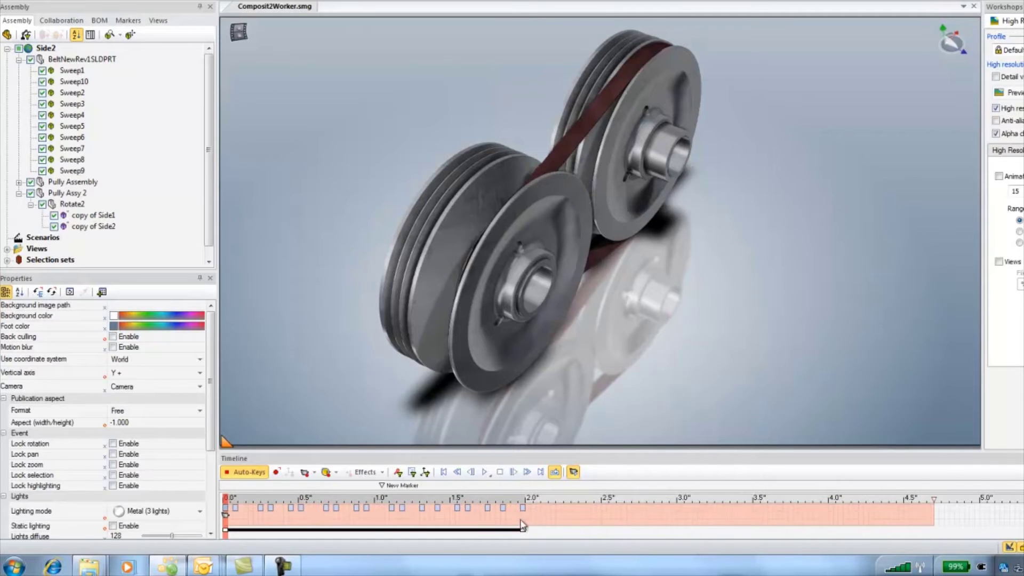
At about 2.0 s, move Side2 and Side1 of the lower pulley inward along Z until they close against the belt
drag(234, 500, 523, 518)
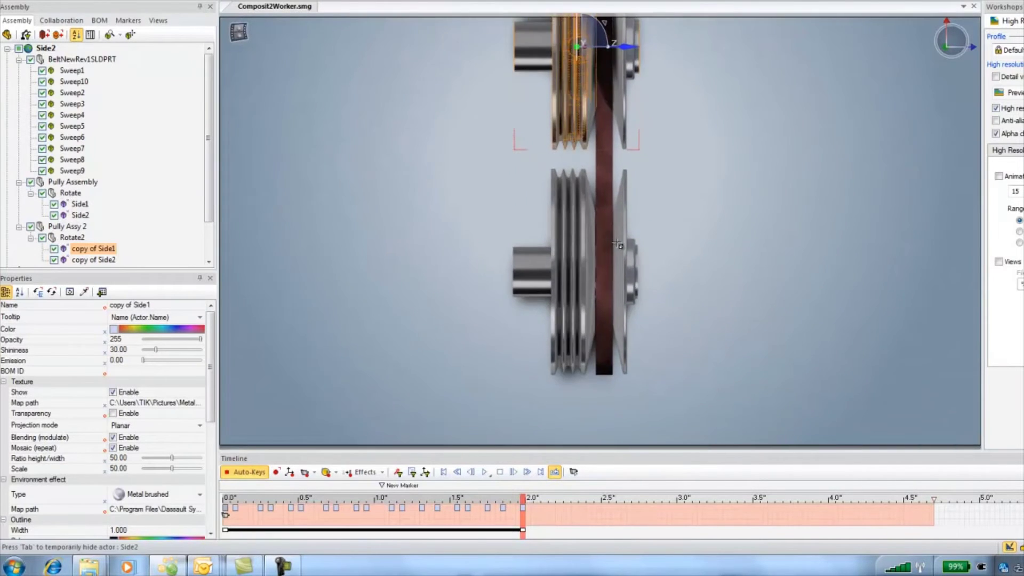
click(617, 244)
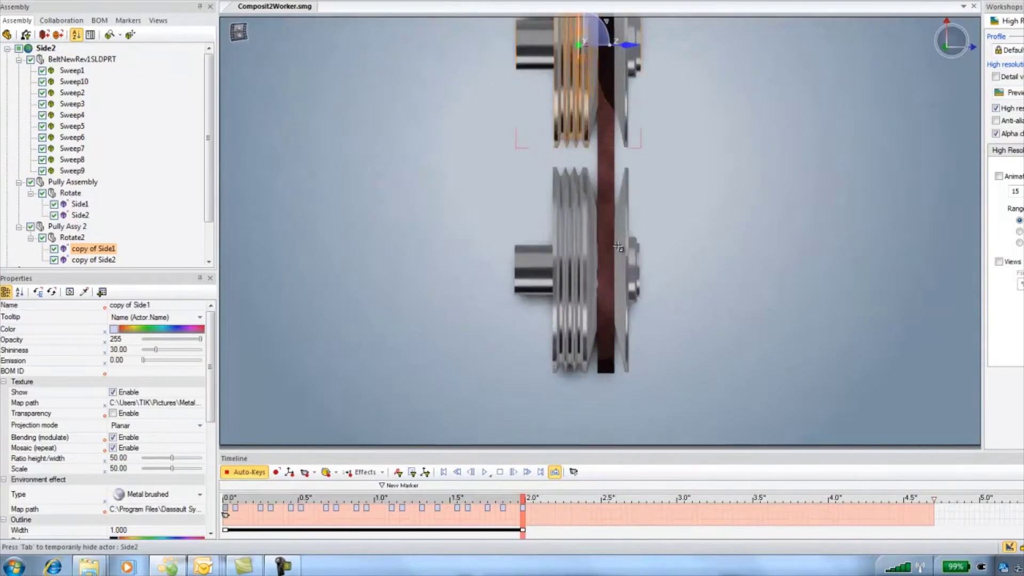
scroll(617, 244, up, 5)
drag(691, 375, 639, 377)
click(497, 344)
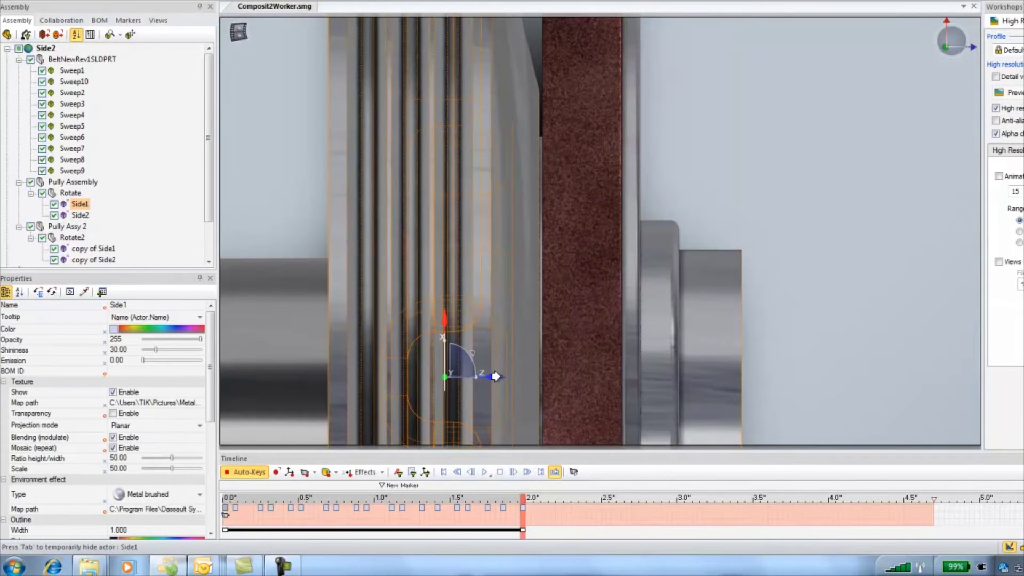
drag(496, 376, 546, 374)
click(779, 216)
scroll(805, 210, down, 5)
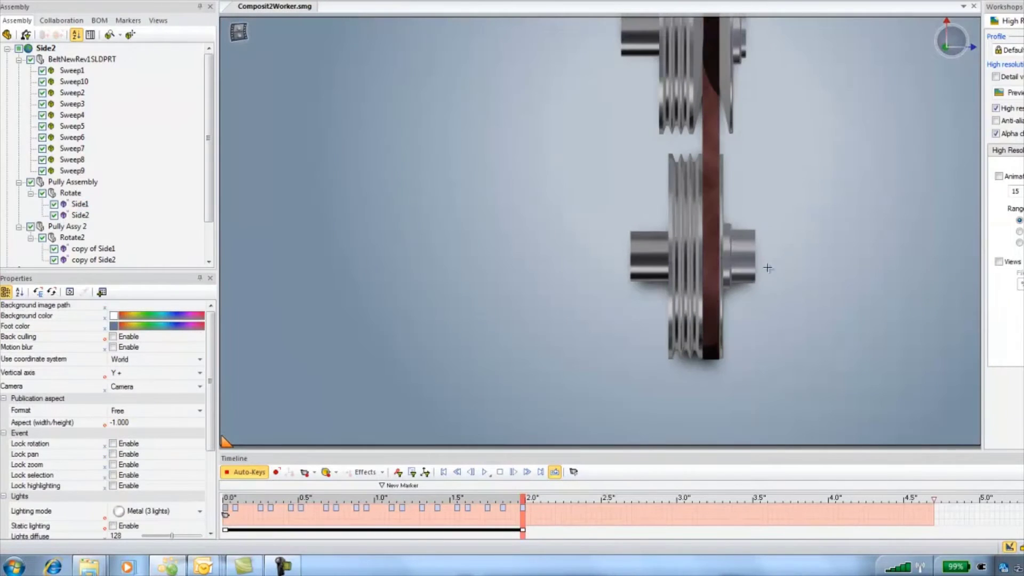
Copy all the animation keys from 0 to about 2.0 s to the stretch following 2.0 s
drag(797, 269, 784, 296)
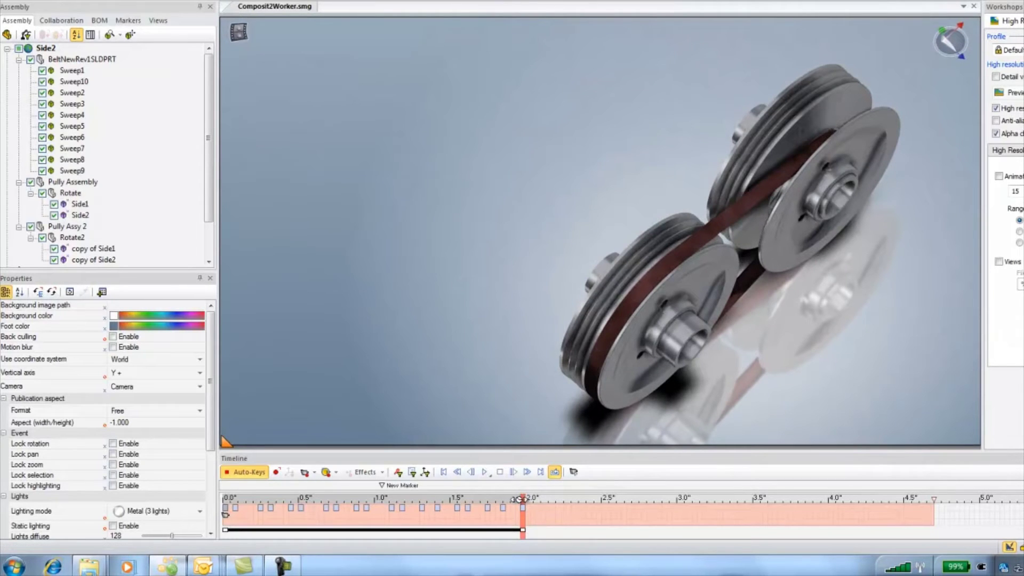
drag(521, 497, 225, 531)
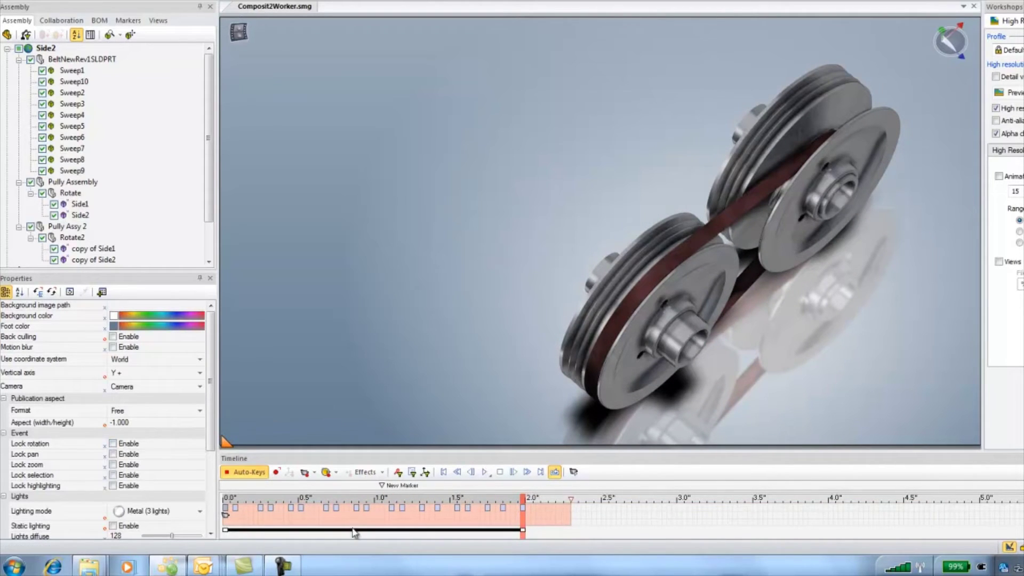
drag(359, 529, 661, 553)
Invert the time selection of the copied keys and shift them earlier so that they end at 4.0 s
right_click(672, 529)
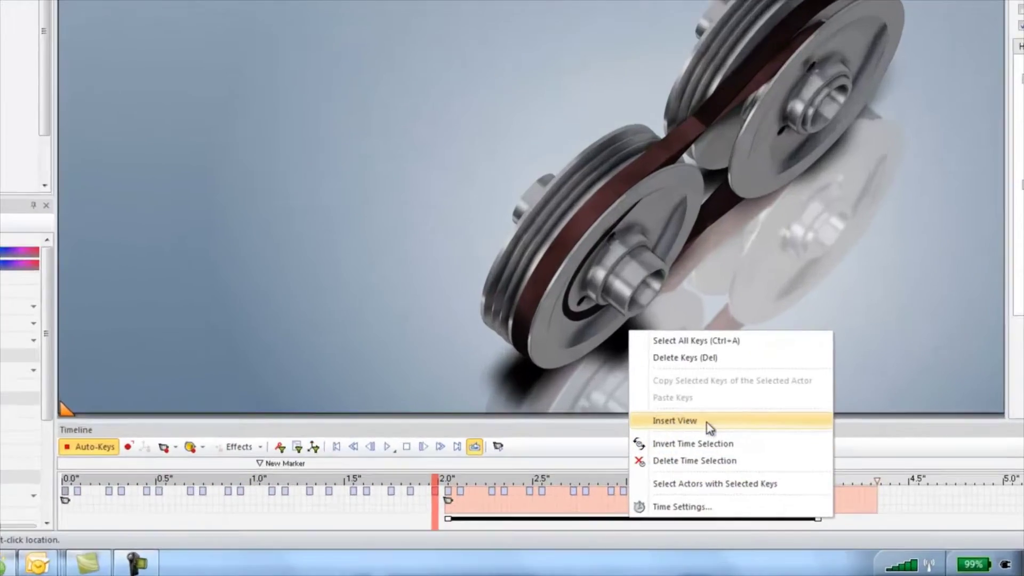
click(739, 452)
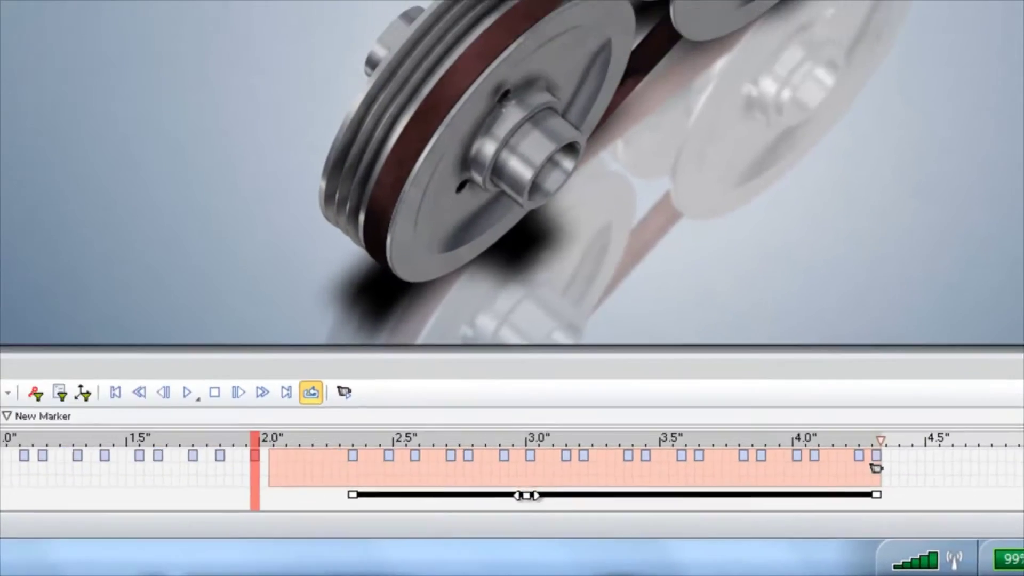
drag(451, 478, 356, 479)
drag(640, 526, 638, 527)
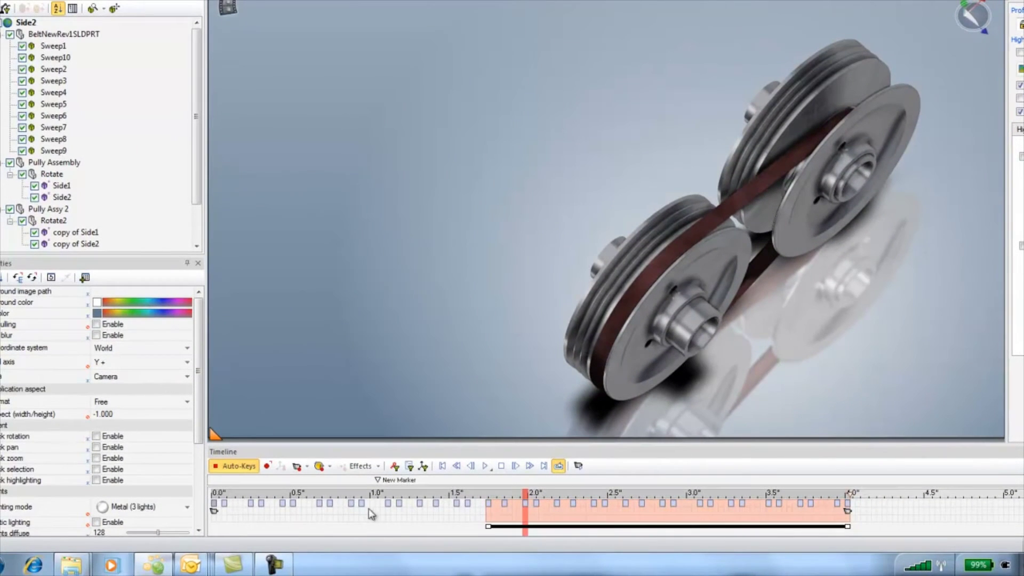
At 4.0 s, rotate the Rotate group of Pully Assembly by -1440 degrees about its Z axis
click(216, 493)
click(56, 174)
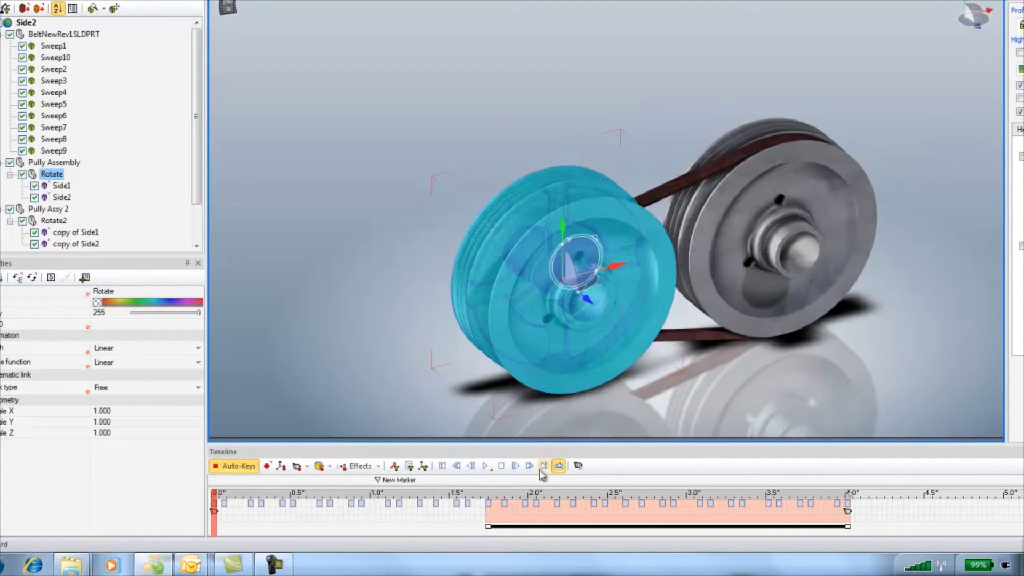
drag(593, 239, 177, 315)
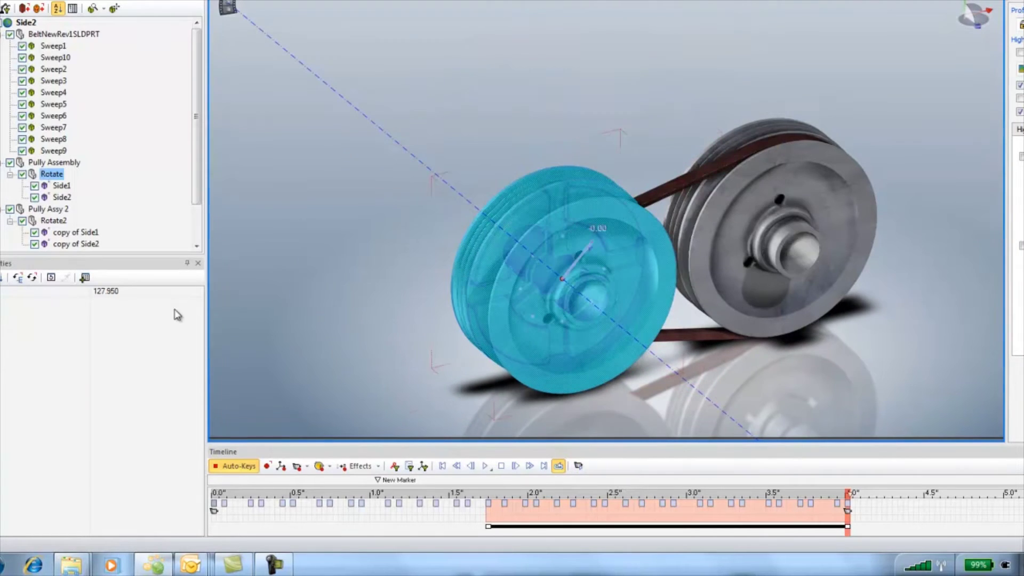
double_click(128, 292)
text(-14)
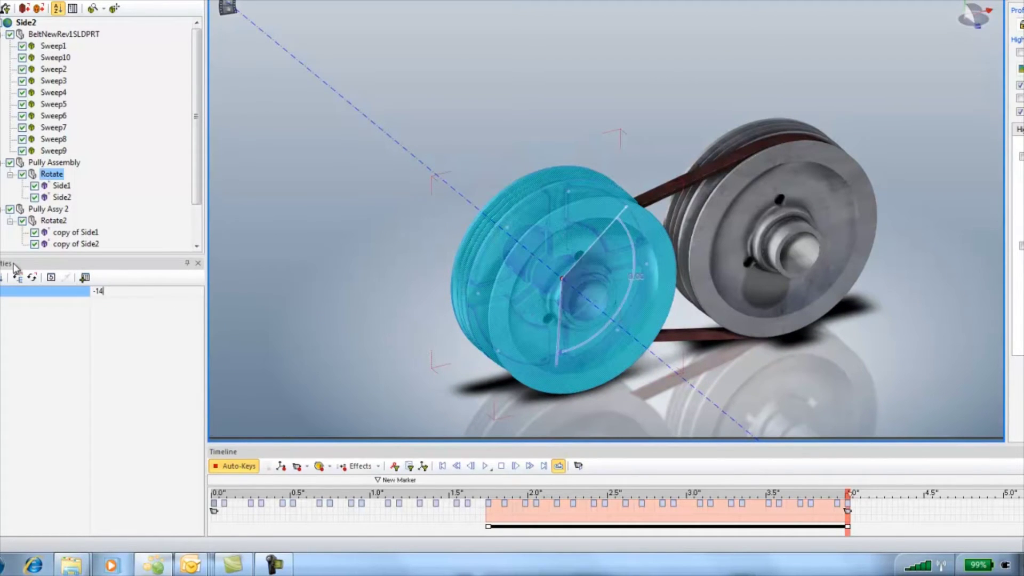
text(40)
key(Return)
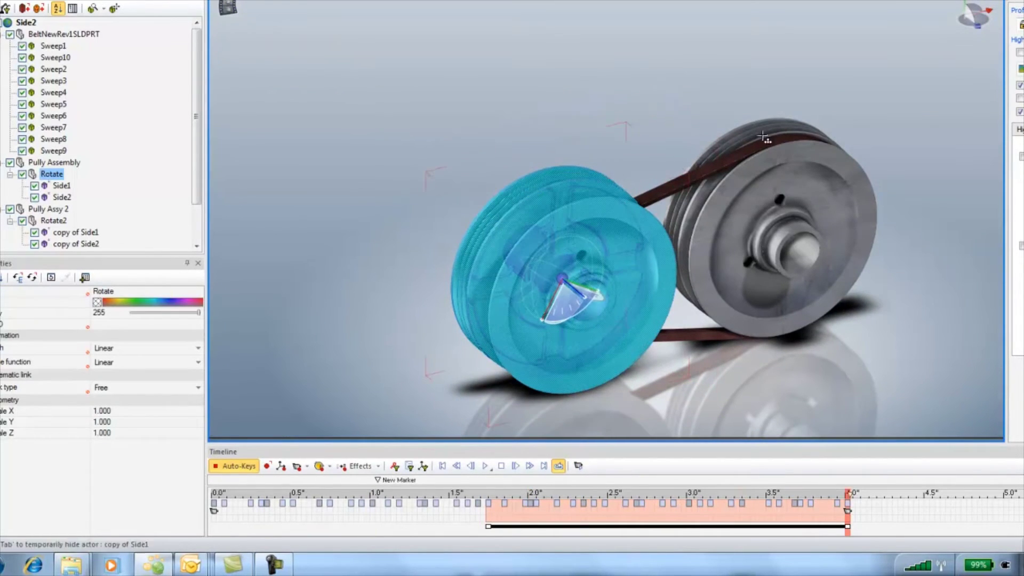
At 4.0 s, rotate the Rotate2 group of Pully Assy 2 by -1440 degrees about its Z axis
click(53, 220)
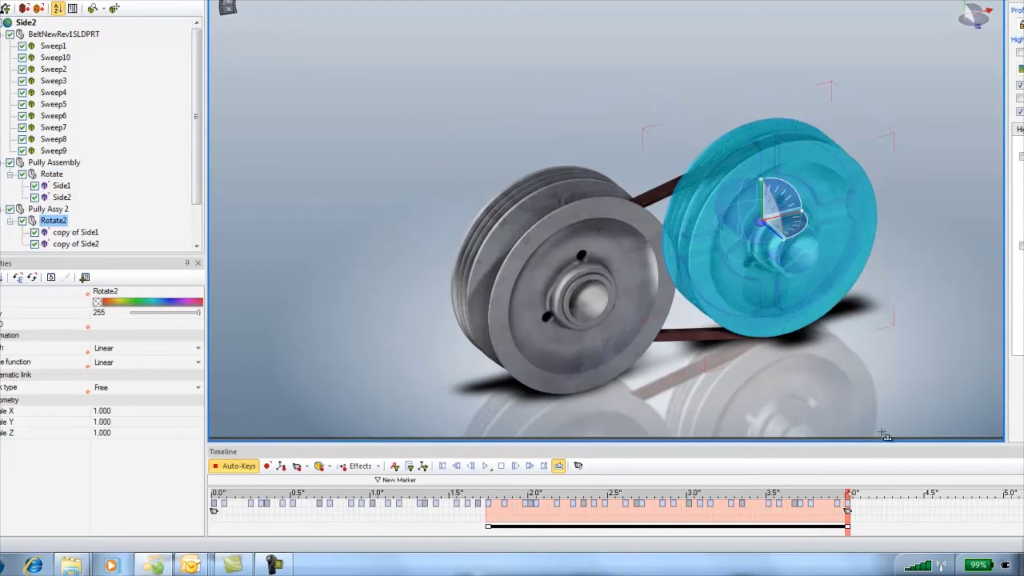
drag(525, 370, 155, 308)
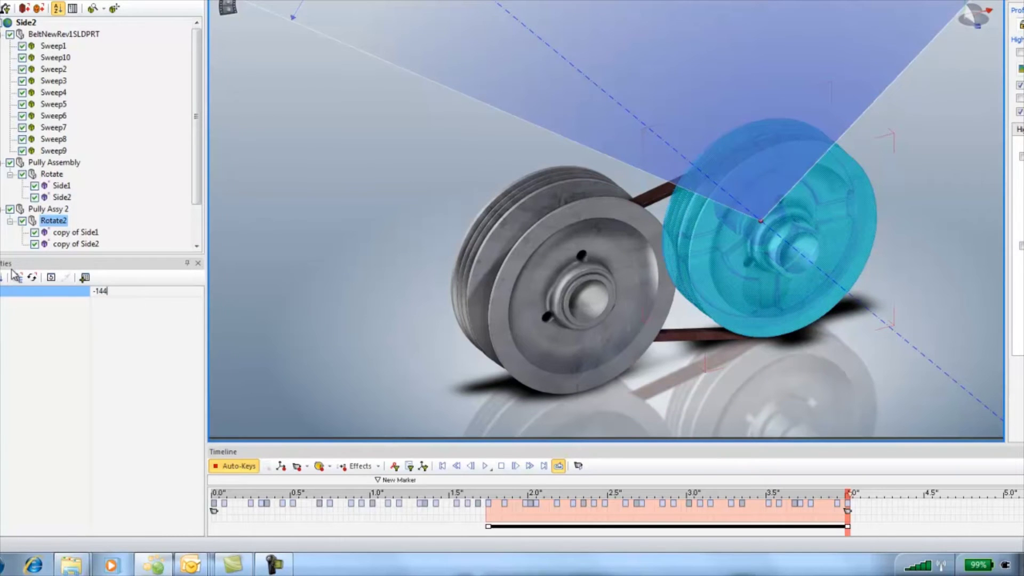
text(-1440)
key(Return)
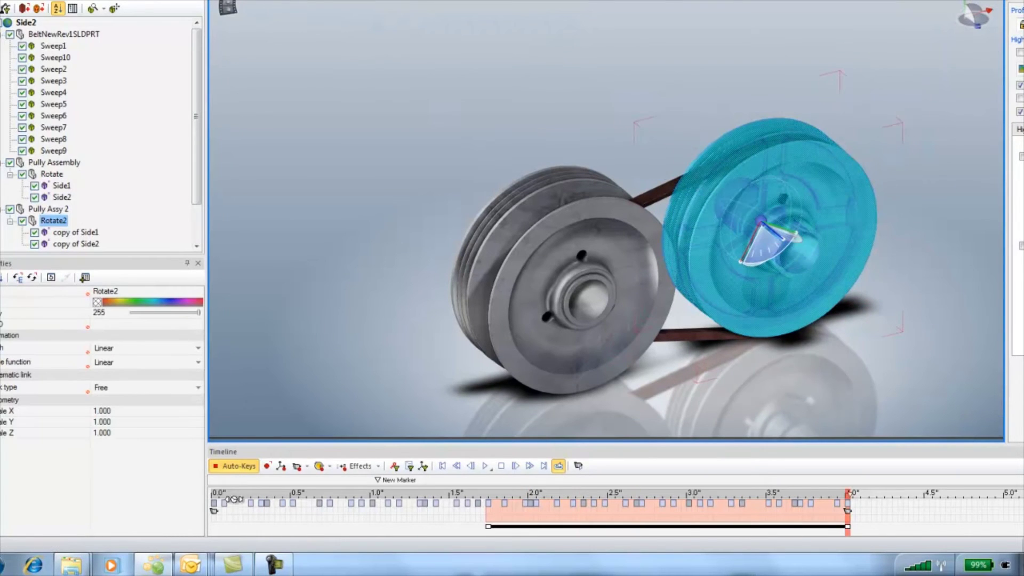
Add a timeline marker at 4.0 s and set the current time there, with the drive viewed straight from the side
click(230, 399)
mouse_move(214, 488)
mouse_down()
mouse_move(864, 487)
mouse_move(212, 477)
mouse_up()
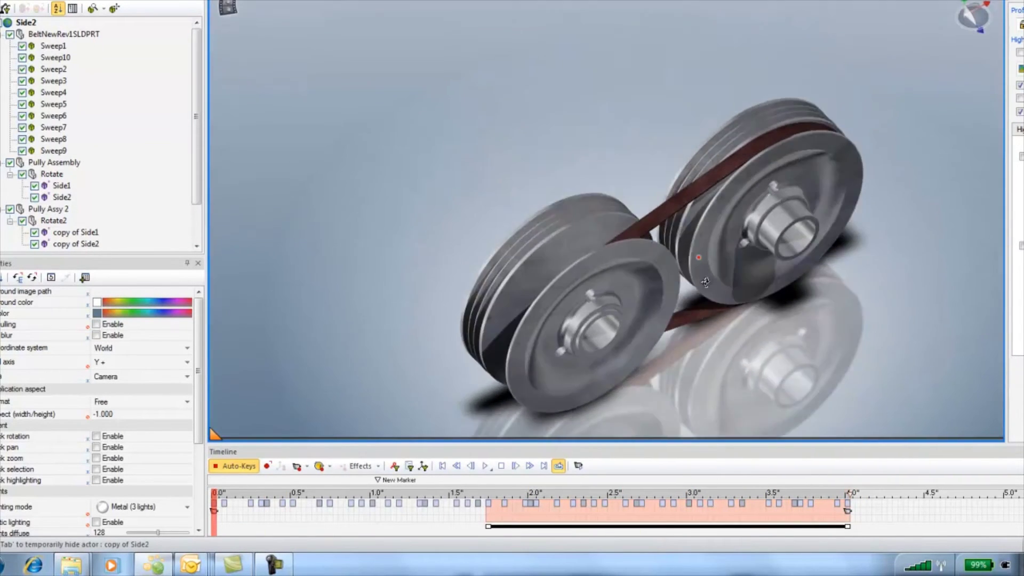
drag(705, 282, 733, 314)
click(966, 11)
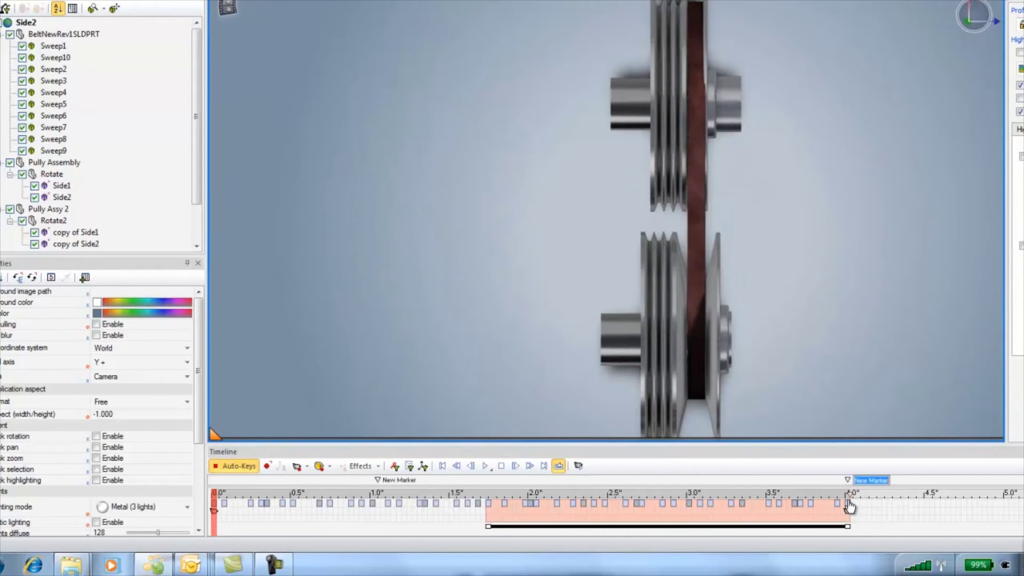
click(849, 507)
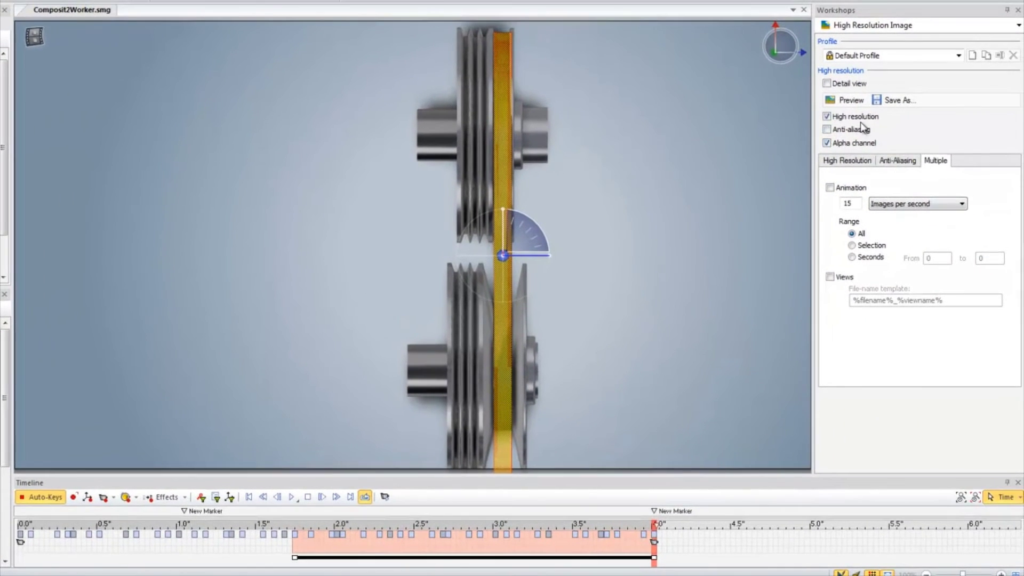
Using the Textures workshop's texture placement tool, shift the belt's texture repeatedly along the belt at 4.0 s
click(896, 25)
click(837, 104)
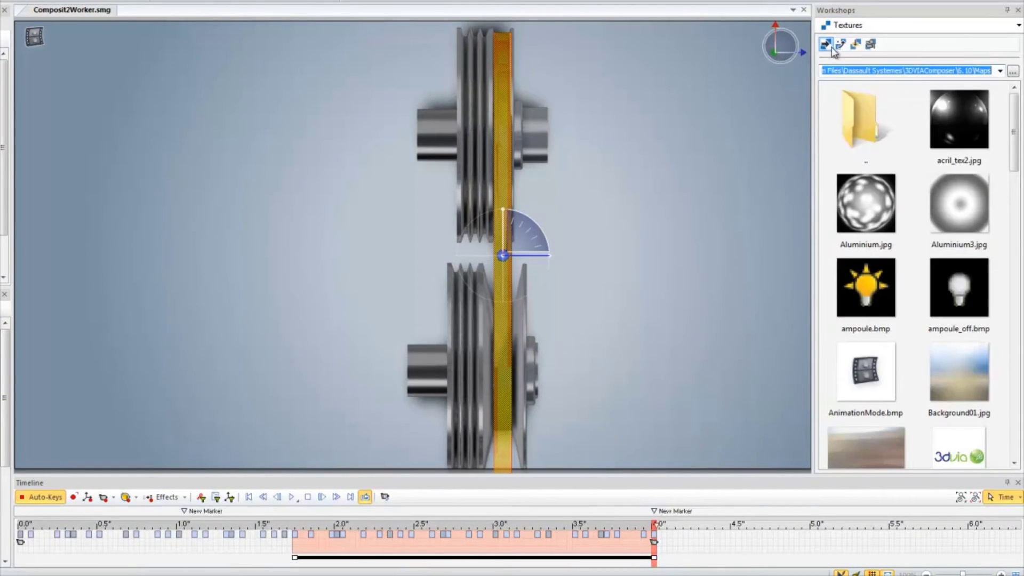
drag(499, 355, 505, 336)
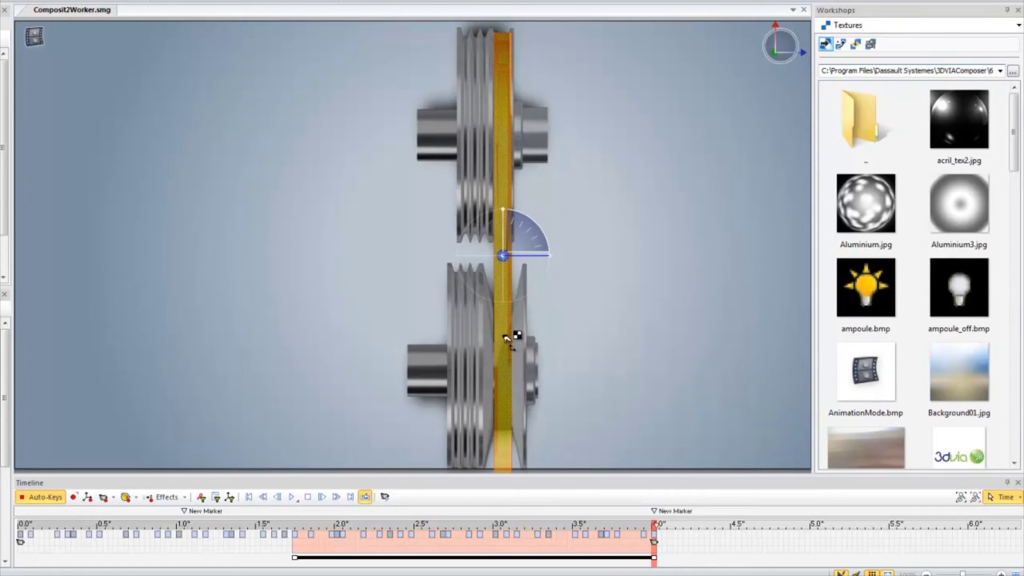
drag(489, 70, 490, 8)
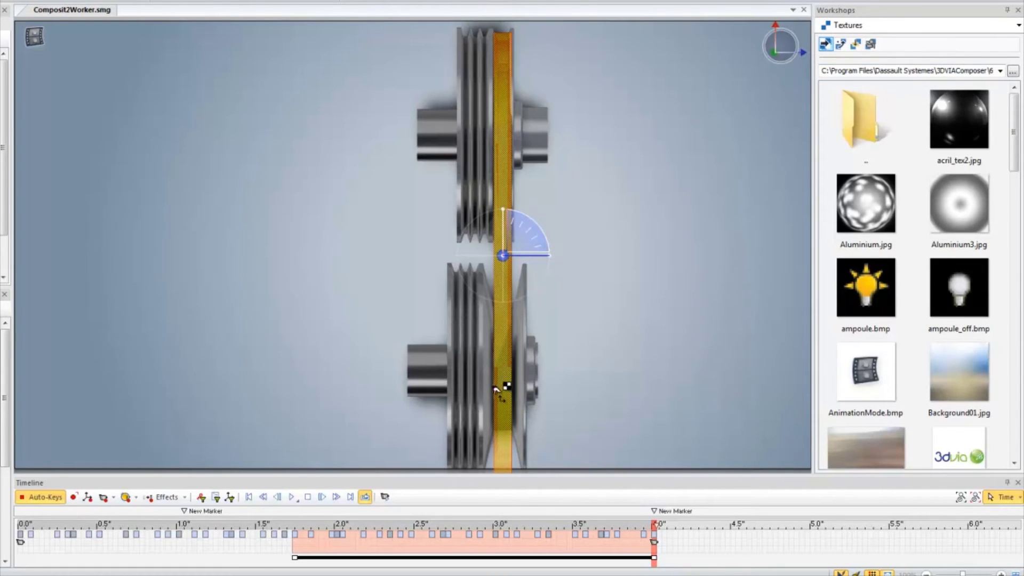
drag(495, 387, 506, 347)
drag(496, 115, 497, 116)
Scrub the animation from 0 to 4.0 s in a close-up of the belt to check the texture movement
click(276, 369)
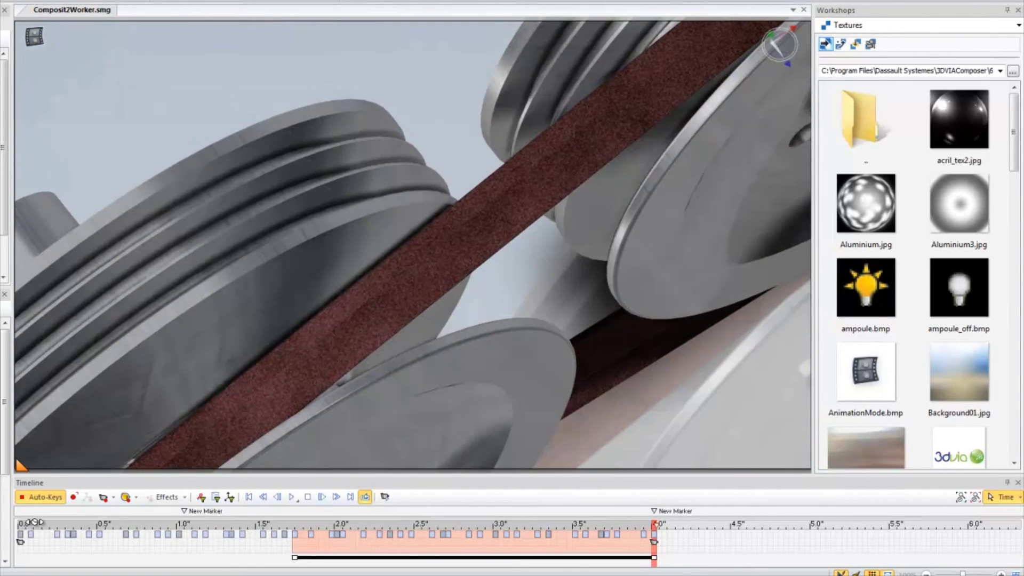
drag(35, 522, 454, 521)
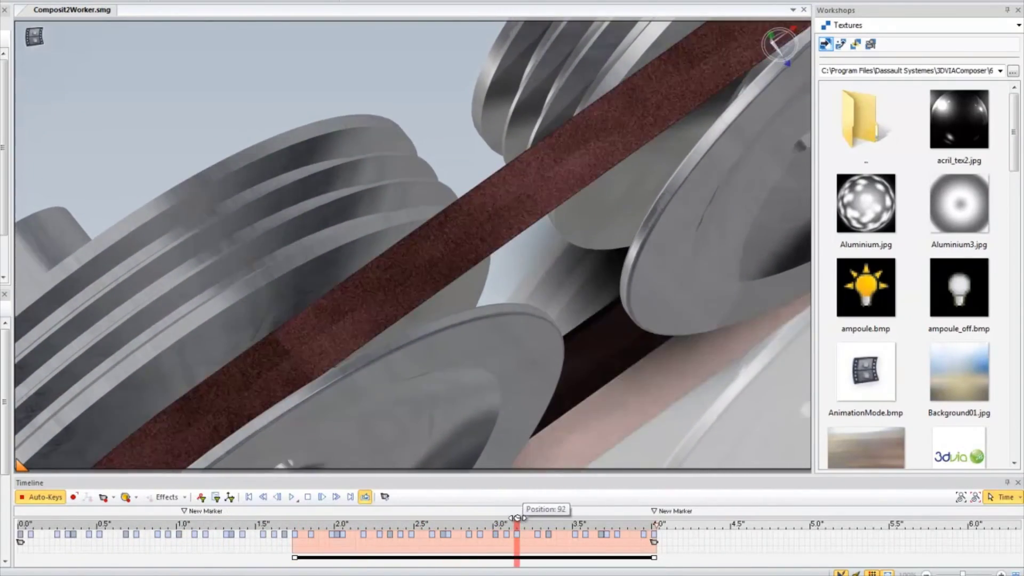
drag(516, 517, 666, 518)
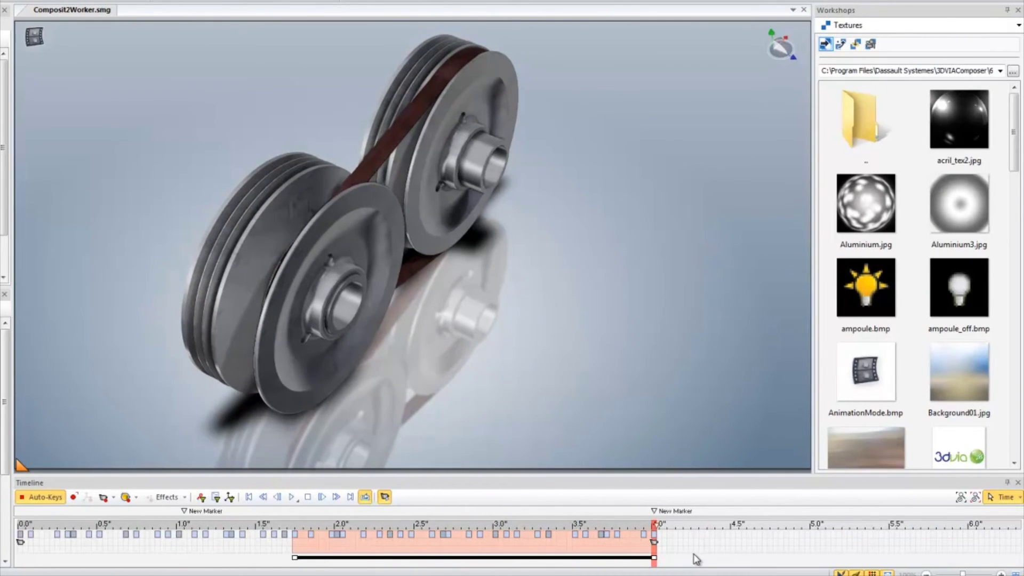
Set up a High Resolution Image export of the whole animation at 60 images per second
click(1018, 25)
click(911, 185)
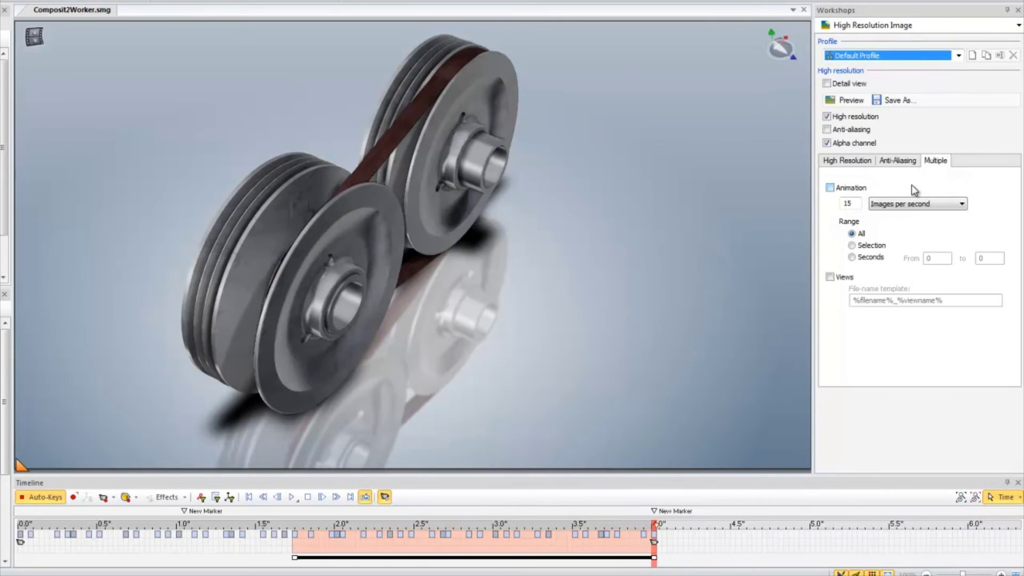
click(830, 188)
double_click(842, 204)
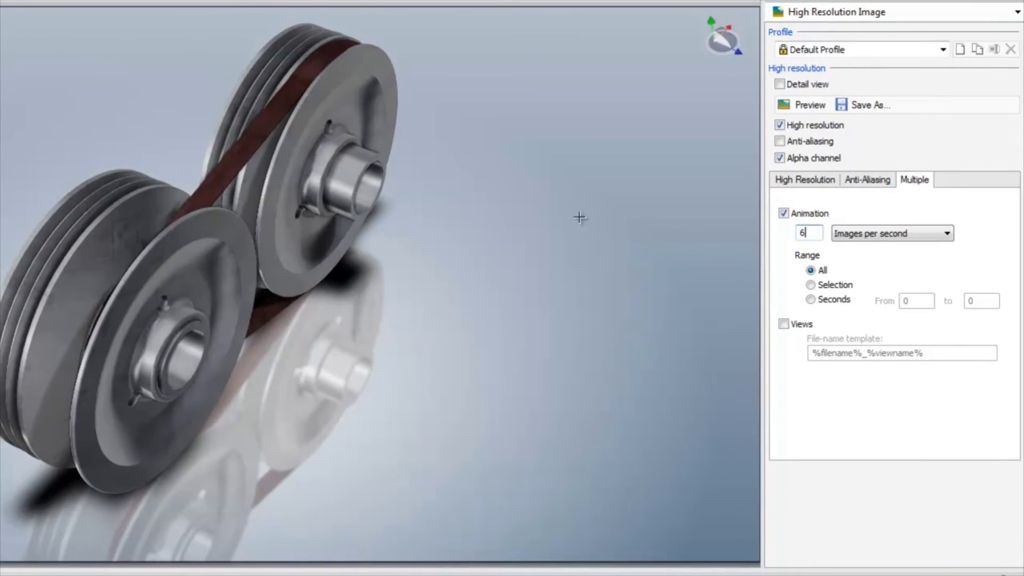
Save the rendered frames as JPEG images named Belt in a new folder Belt Frames inside Belts
click(866, 106)
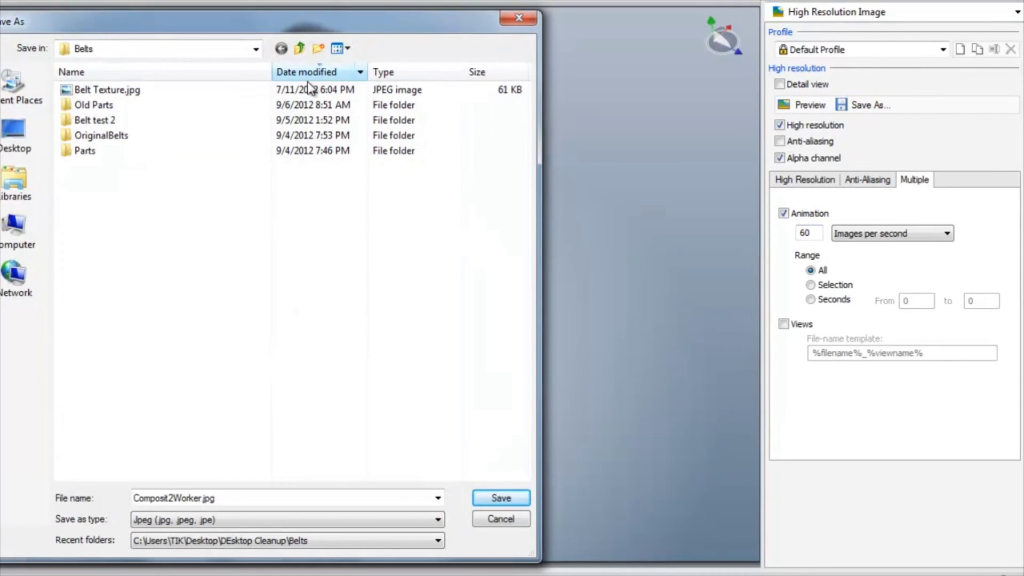
key(ctrl+shift+n)
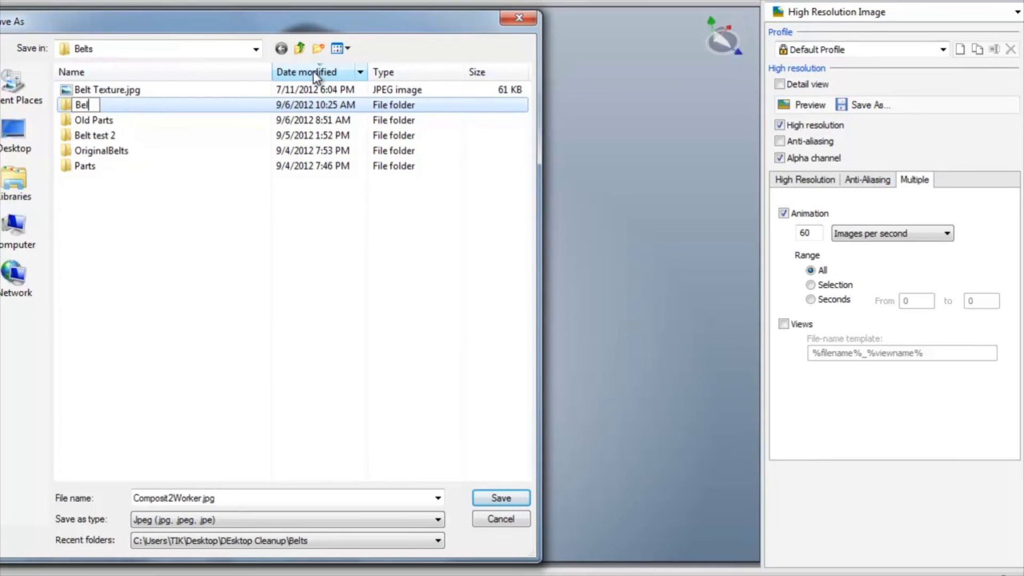
text(Belt Frames)
key(Return)
key(Return)
text(B)
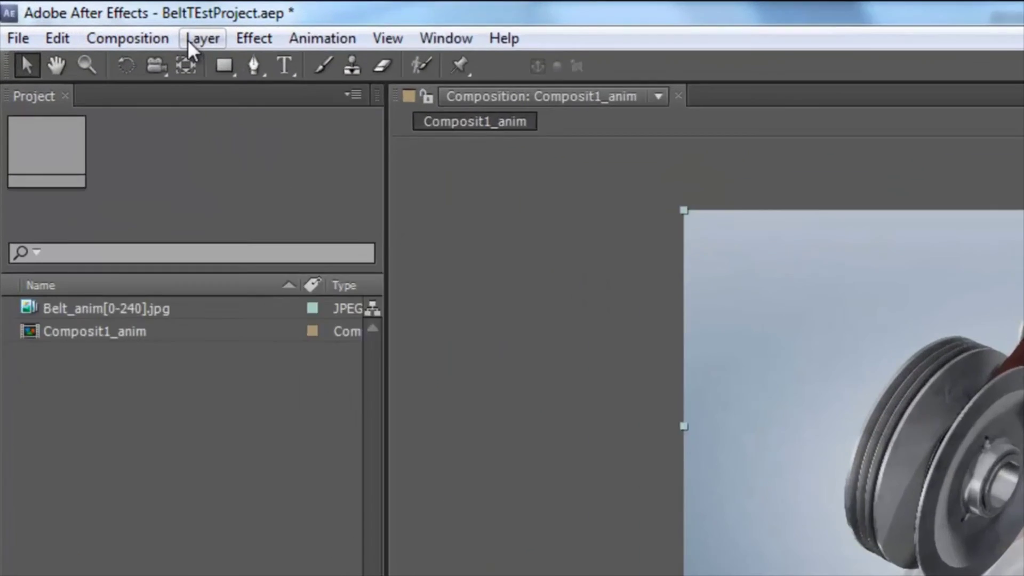
Switch to After Effects and inspect the Time Stretch settings of the belt image sequence layer
click(90, 17)
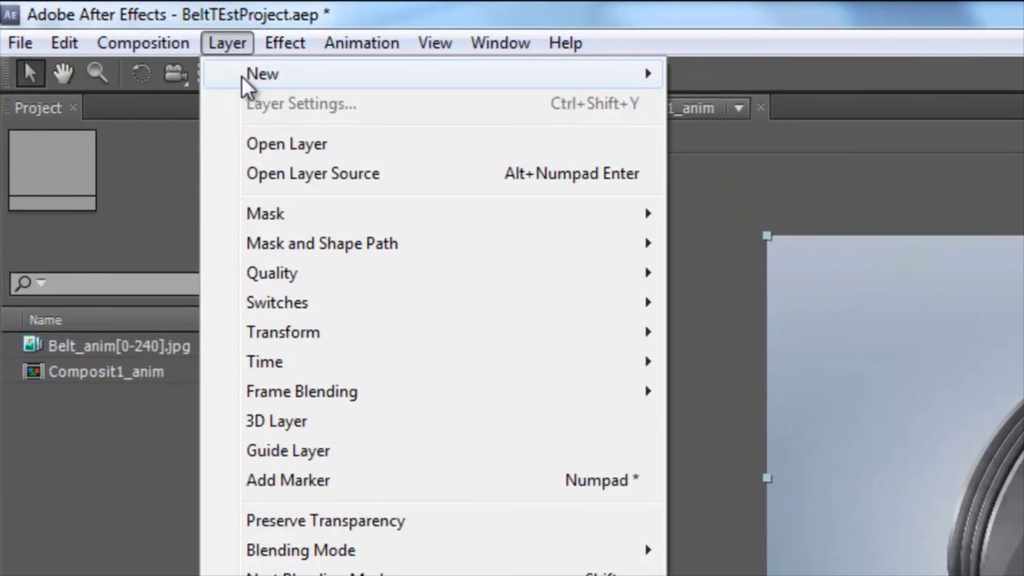
mouse_move(290, 361)
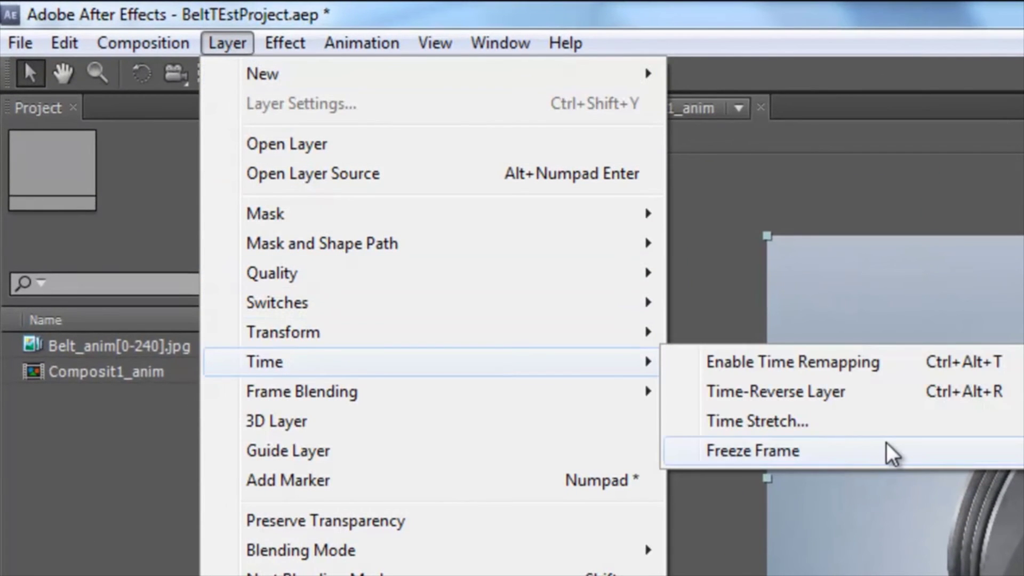
click(853, 435)
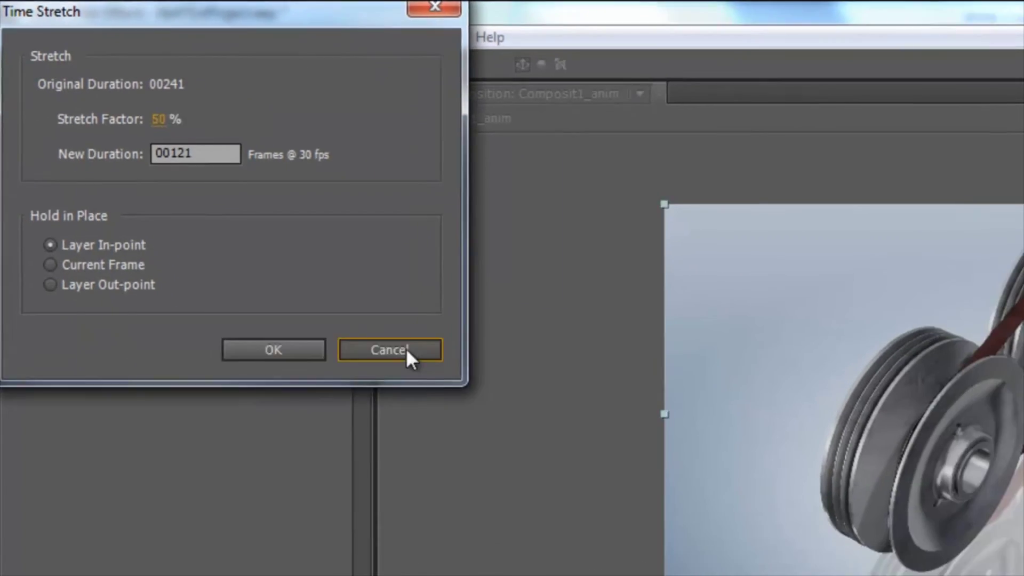
click(450, 403)
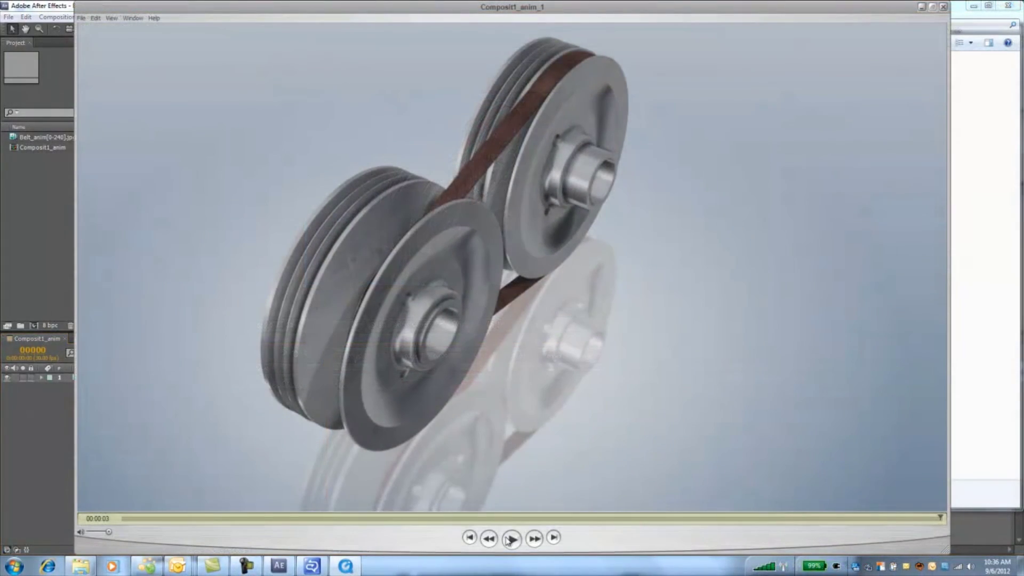
Play the rendered Composit1_anim_1 movie in the video player
click(515, 537)
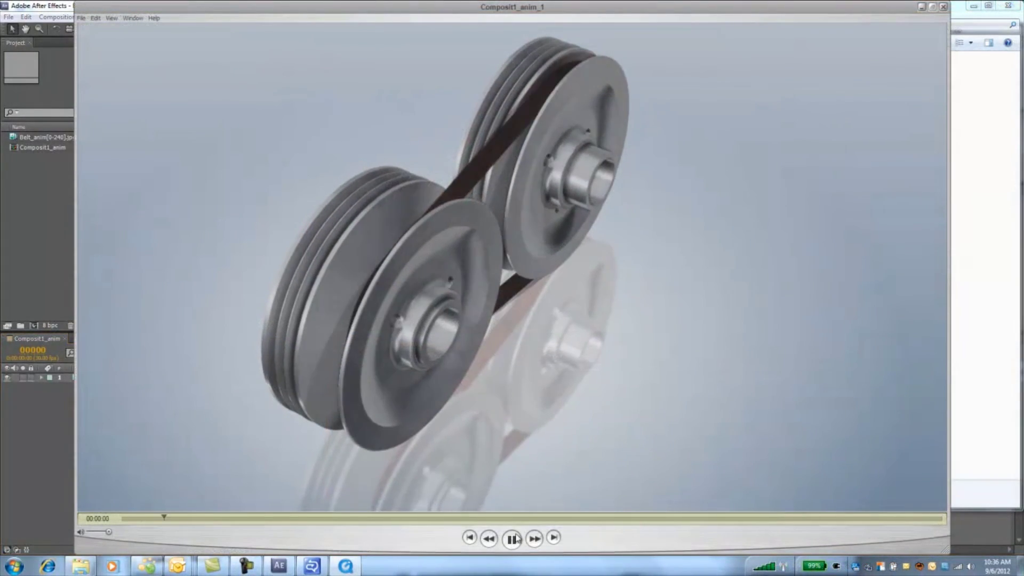